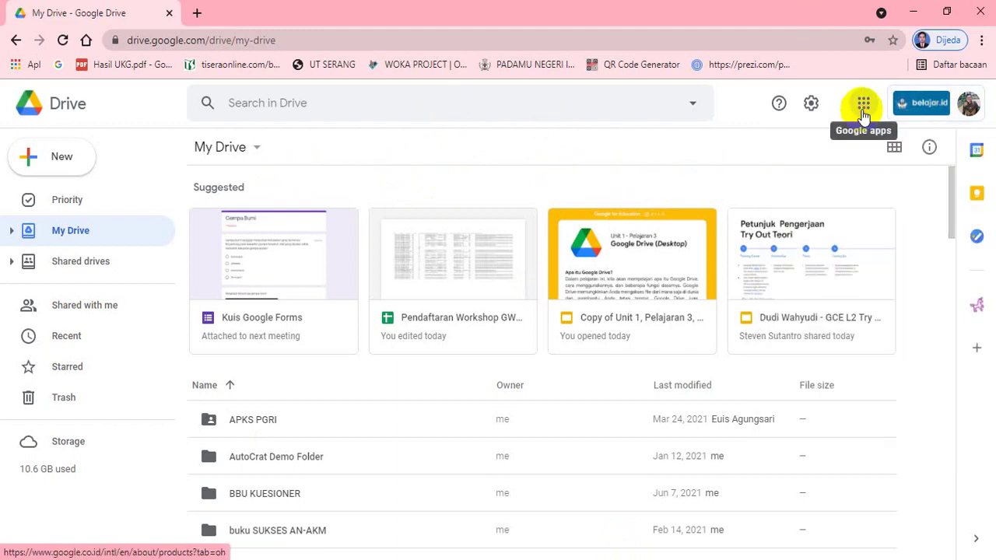
Open Google Classroom from the Google apps grid in Google Drive.
left_click(863, 109)
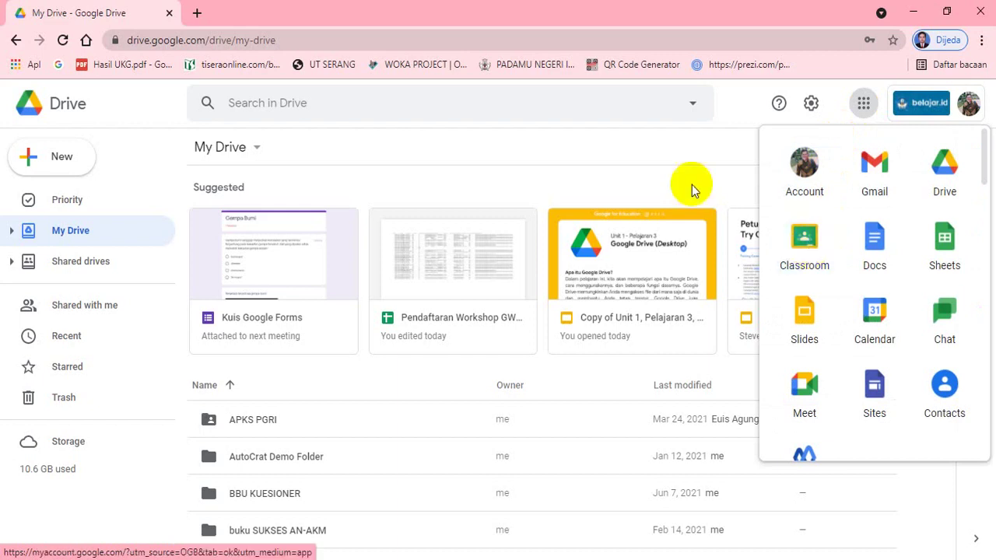
left_click(686, 155)
left_click(862, 111)
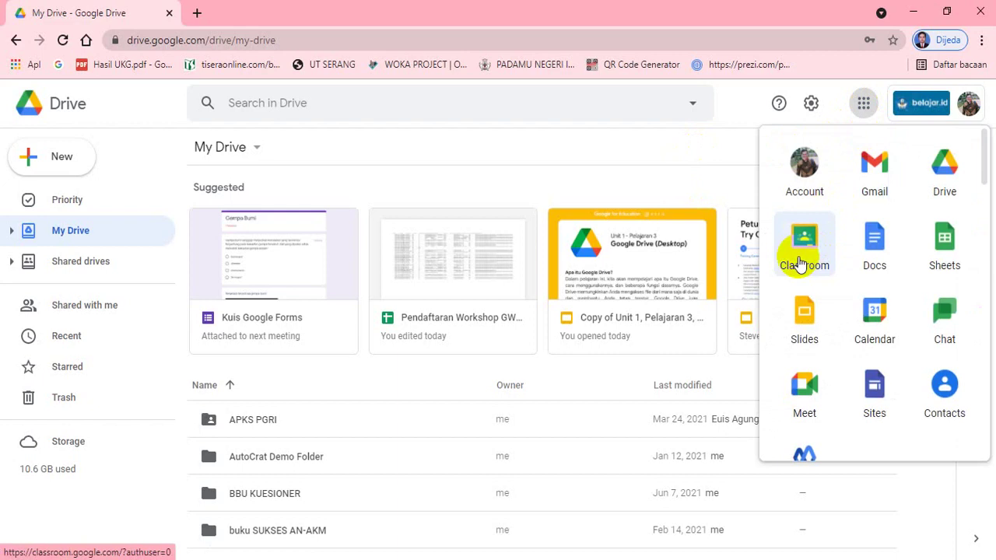
left_click(801, 265)
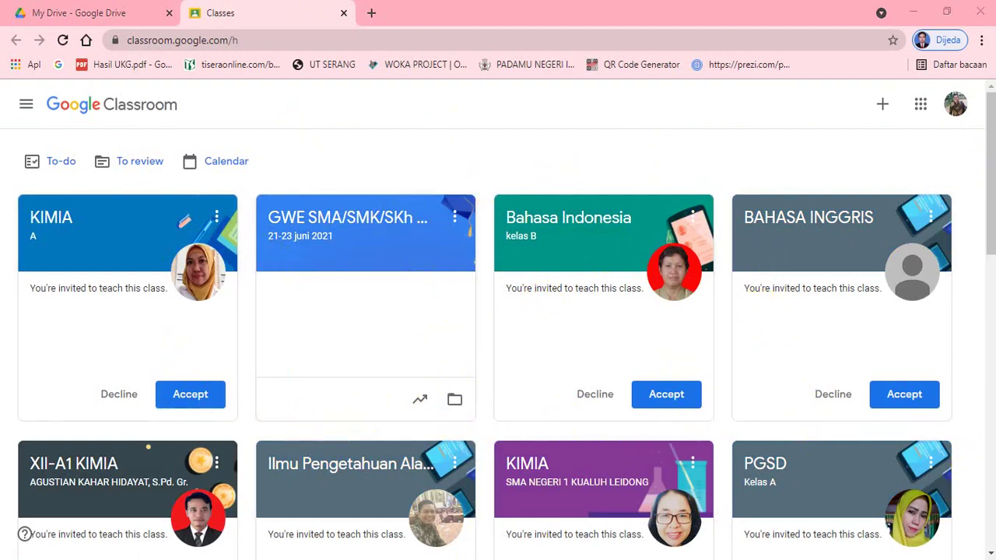
left_click_drag(985, 178, 982, 140)
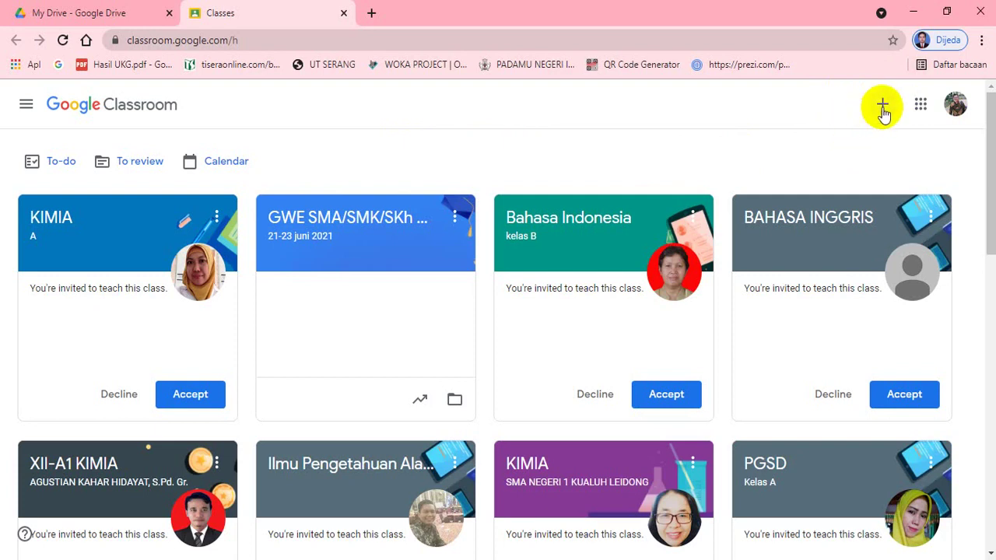
Choose Join class from the + menu on the Classroom home page.
left_click(882, 107)
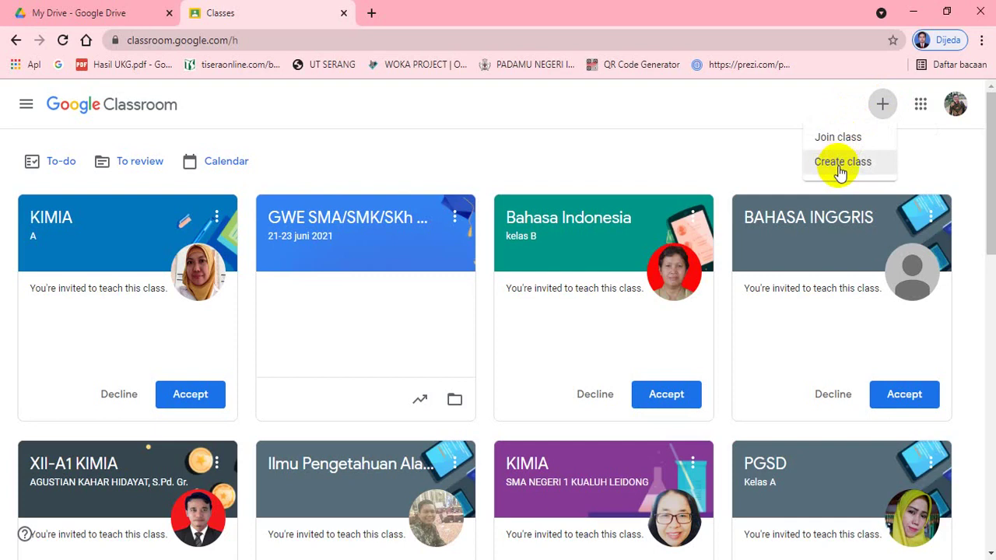
left_click(701, 140)
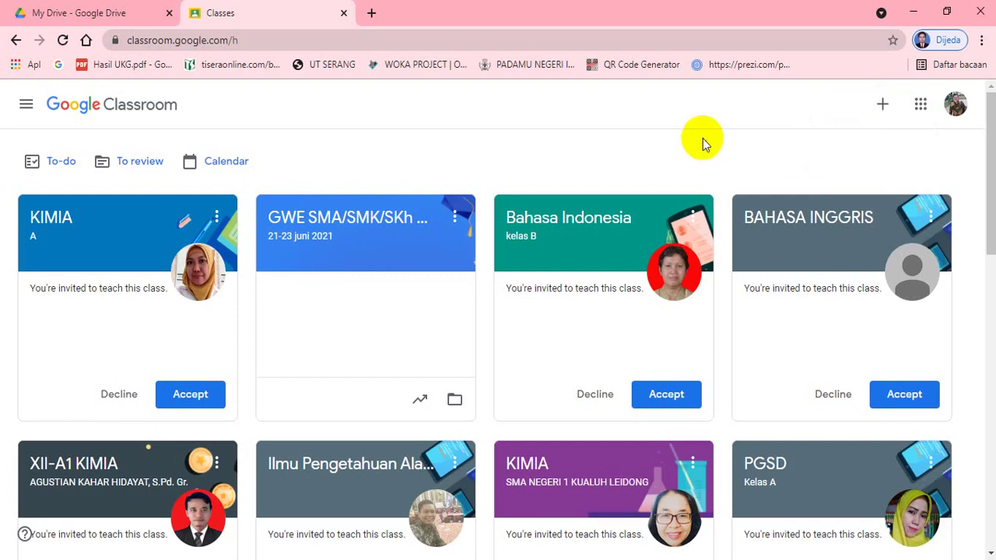
left_click(882, 108)
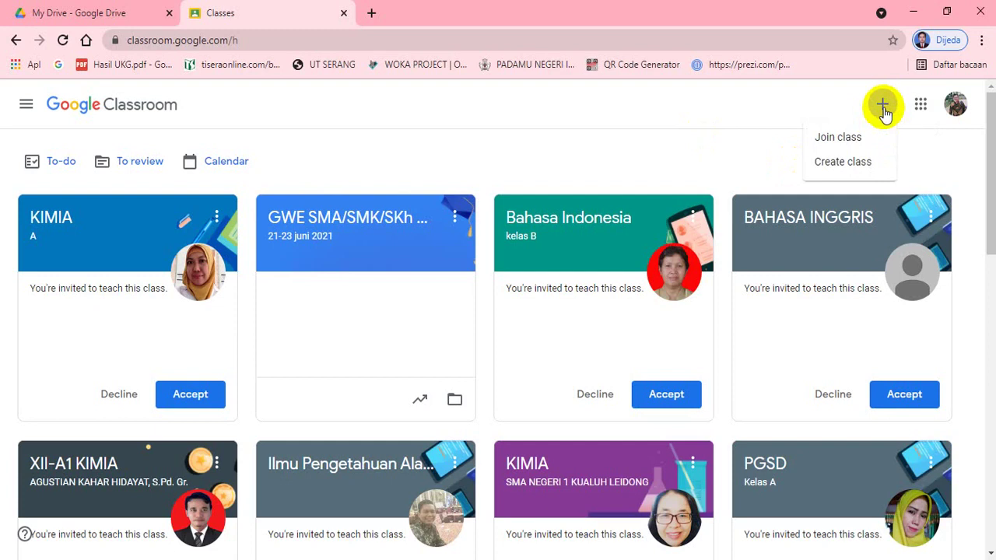
left_click(834, 138)
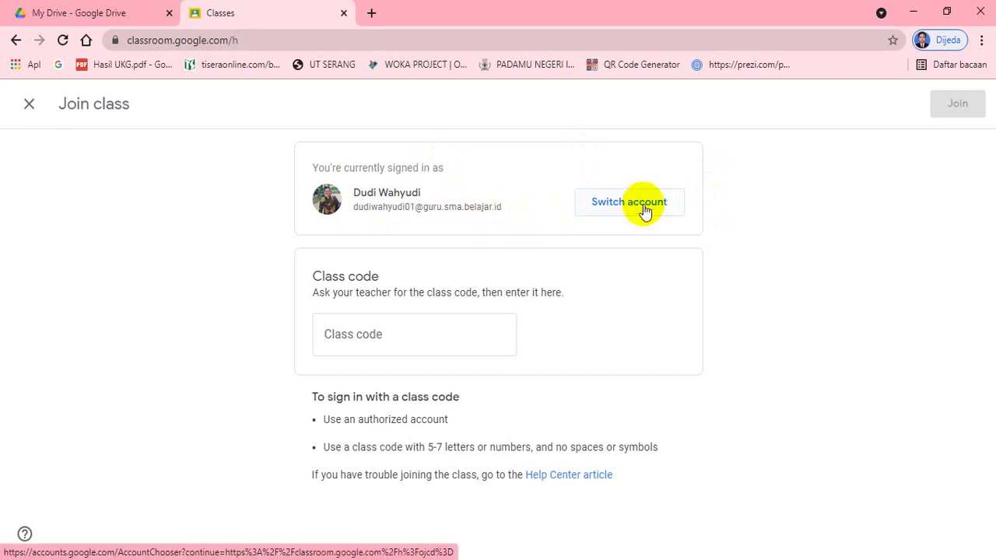
left_click(644, 205)
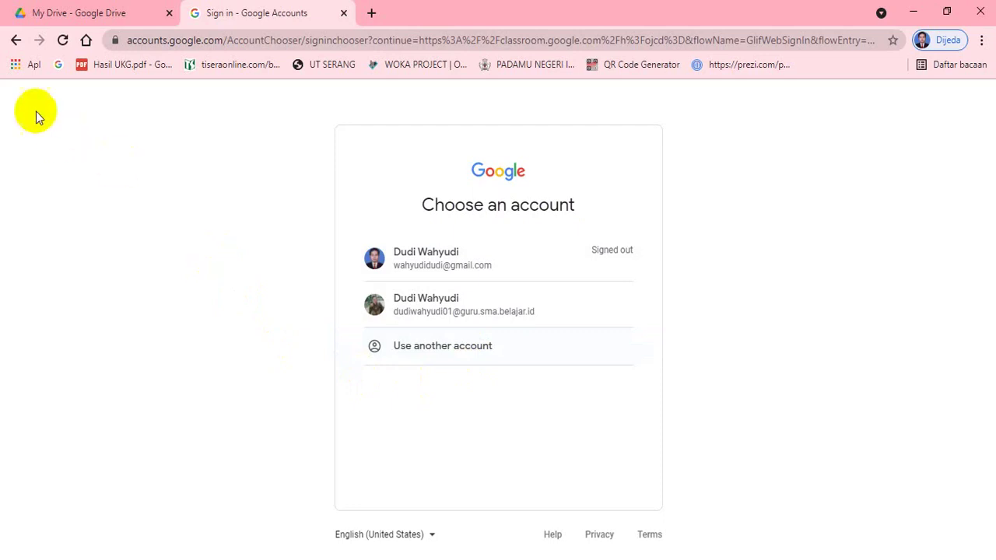
left_click(16, 41)
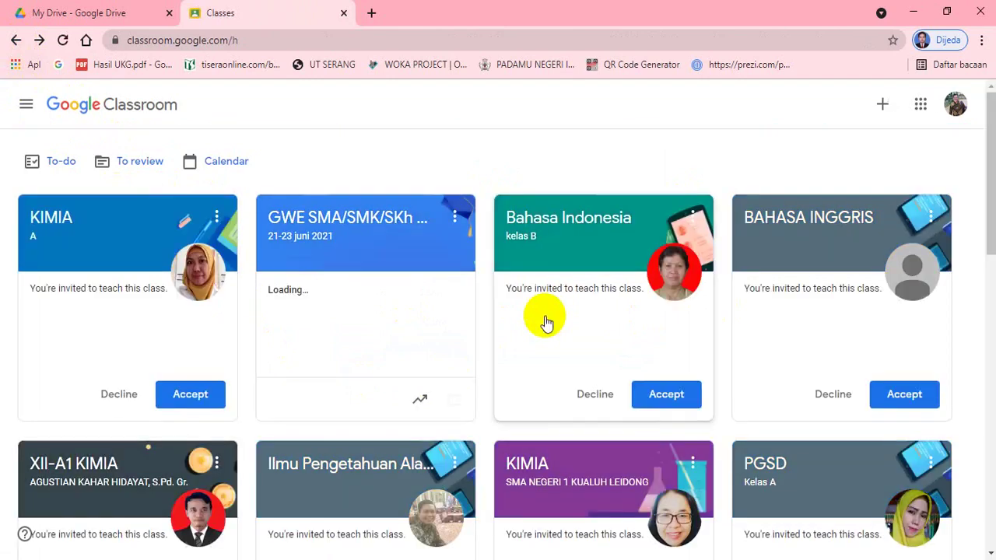
left_click(878, 105)
left_click(847, 143)
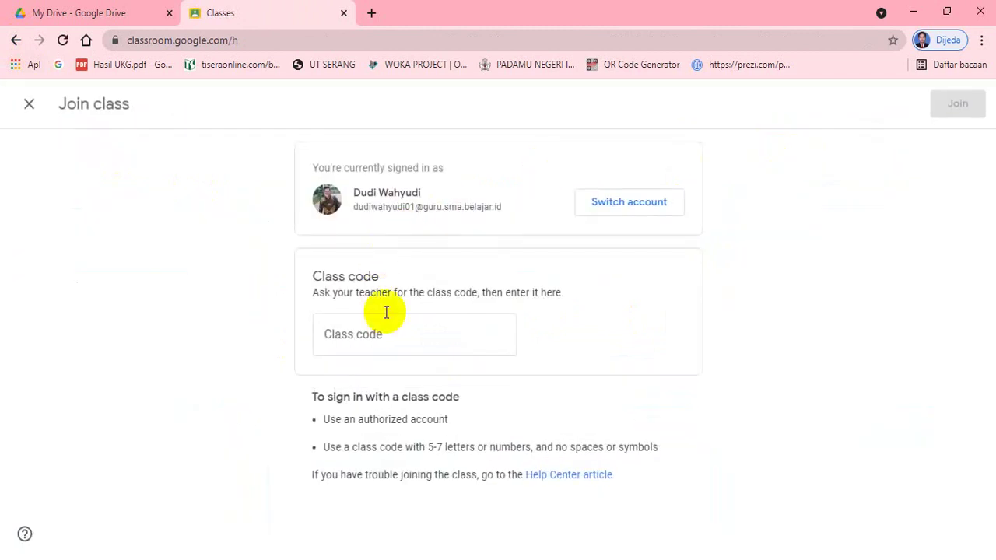
left_click(389, 337)
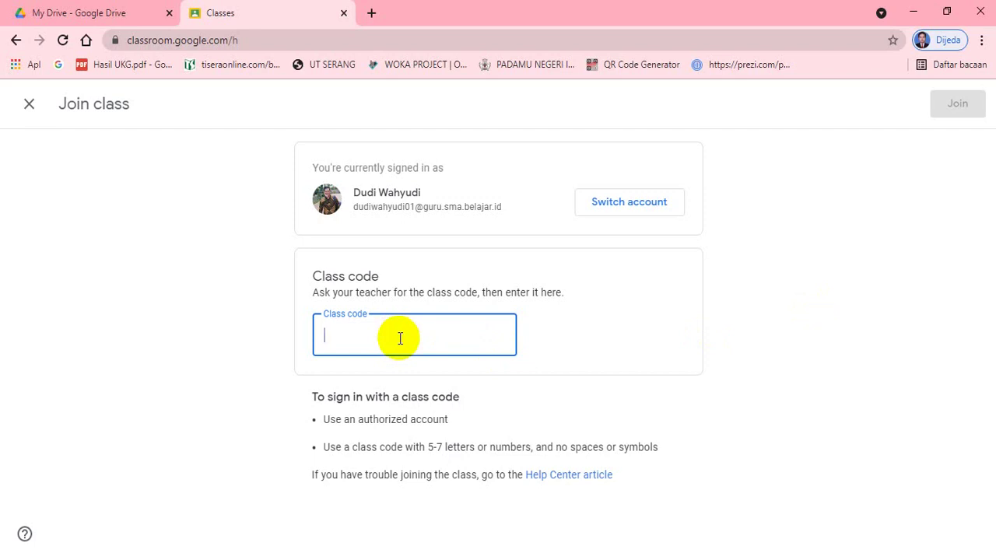
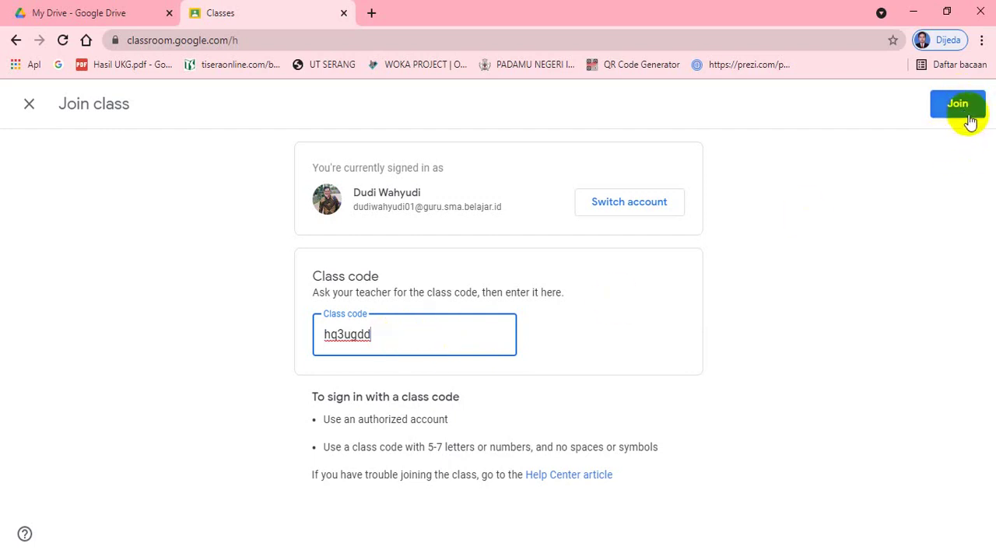
key("ctrl+a")
key("ctrl+c")
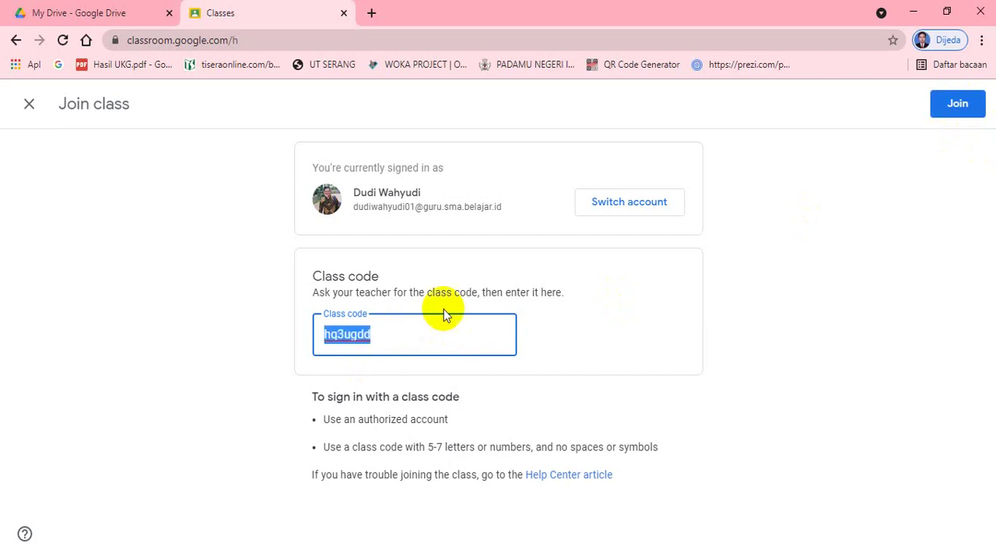
key("BackSpace")
left_click(688, 295)
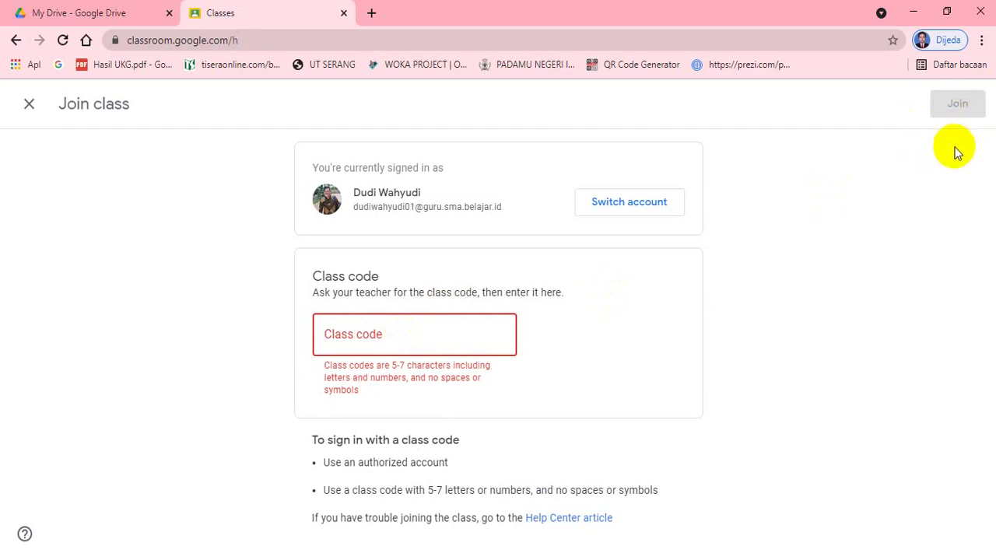
left_click(410, 336)
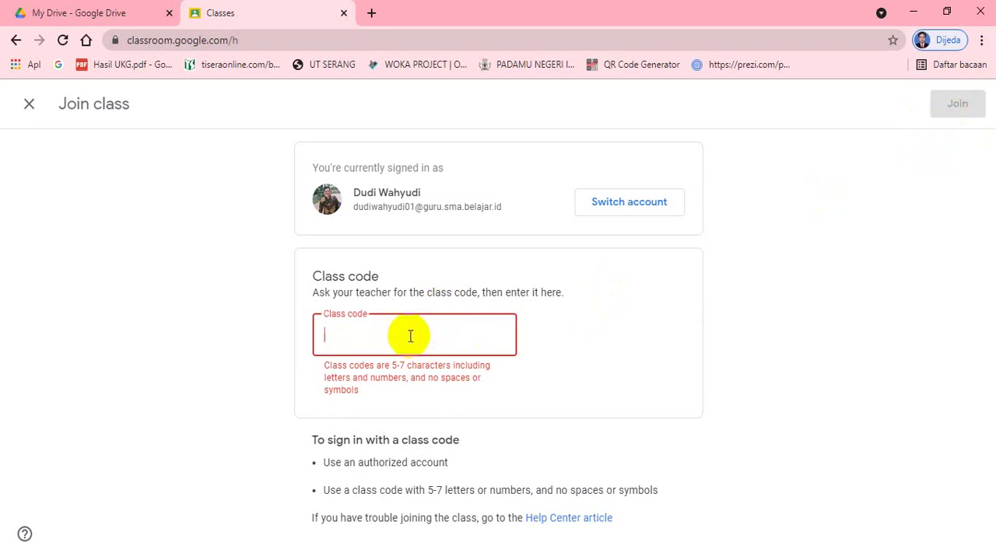
key("ctrl+v")
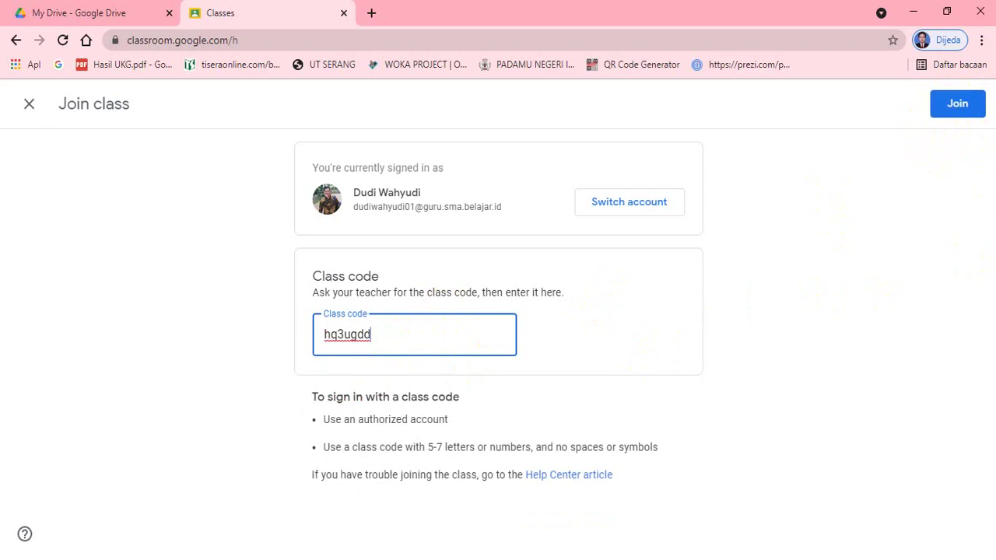
left_click(956, 109)
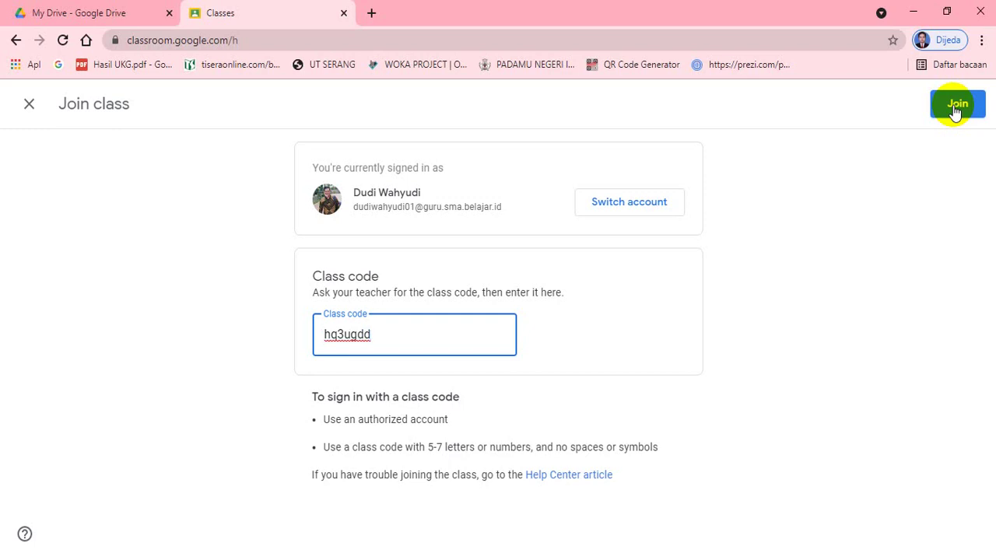
left_click(955, 109)
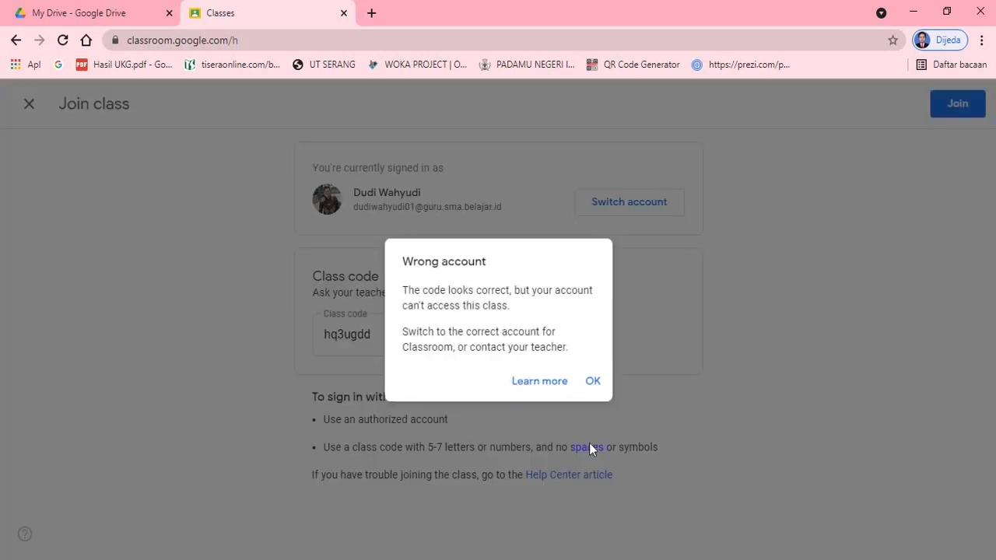
left_click(594, 383)
left_click(594, 382)
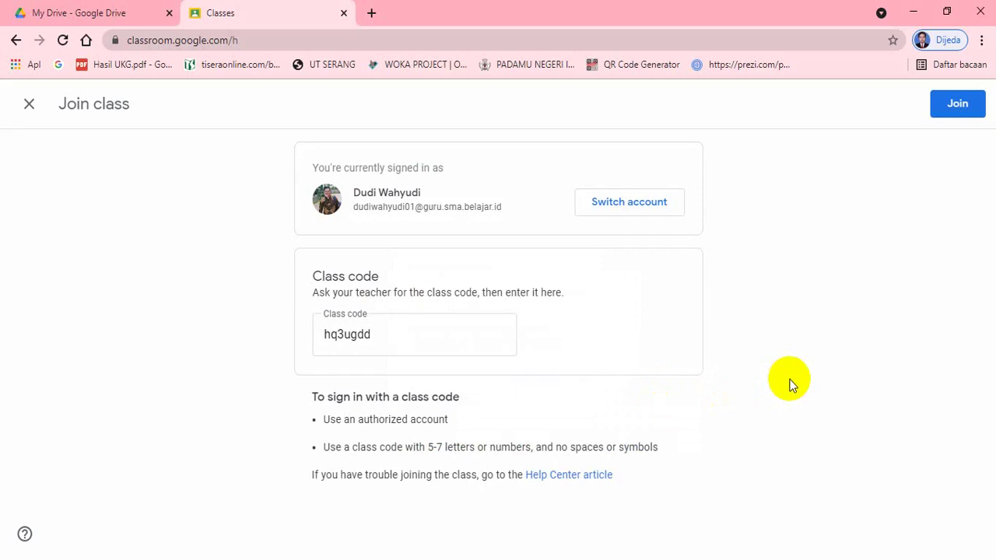
left_click(969, 102)
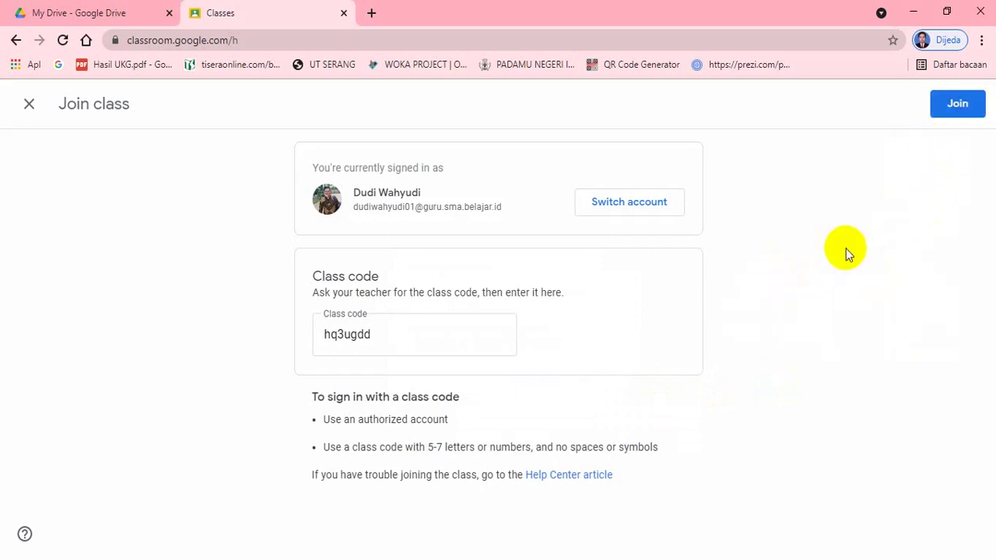
left_click(394, 338)
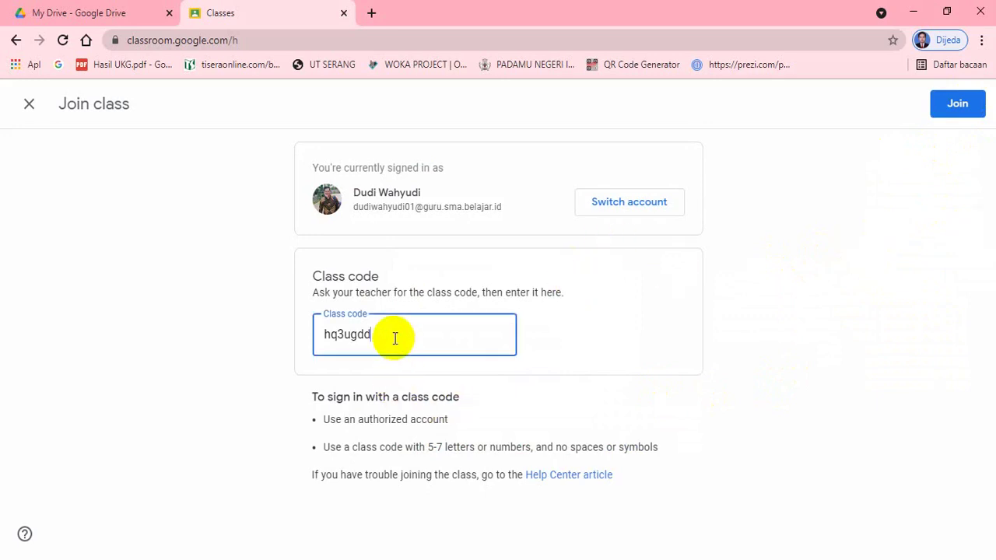
left_click(961, 107)
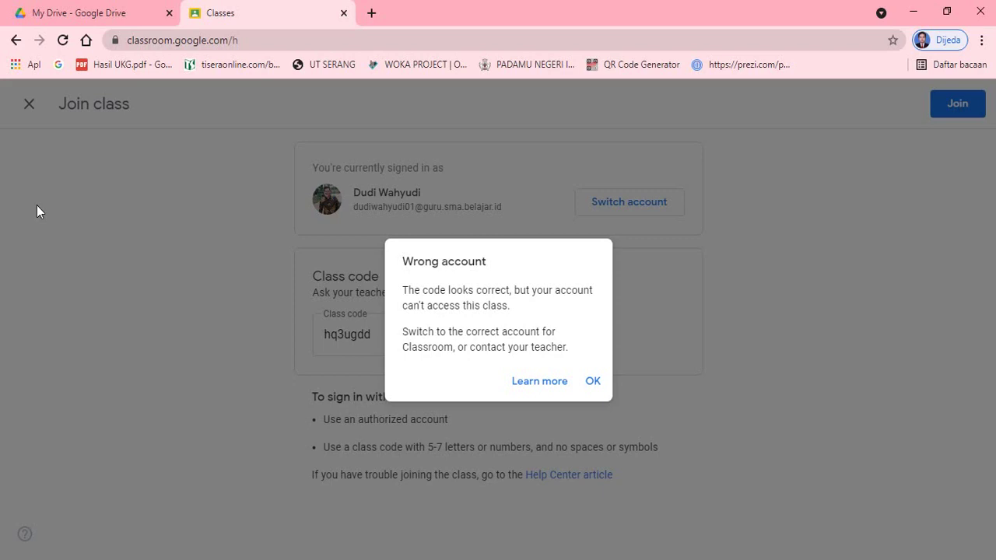
left_click(593, 381)
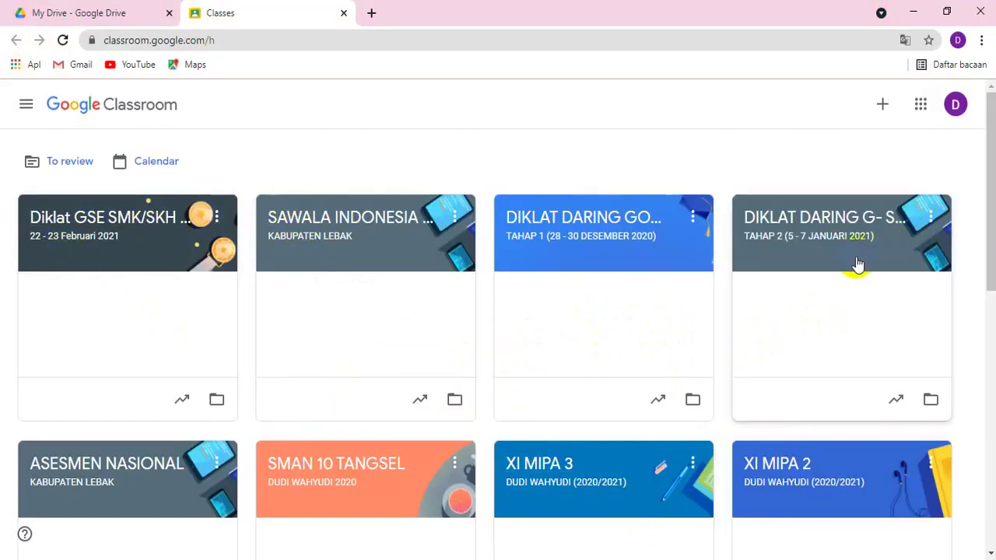
Open the ASESMEN NASIONAL class card from the class list.
left_click(101, 475)
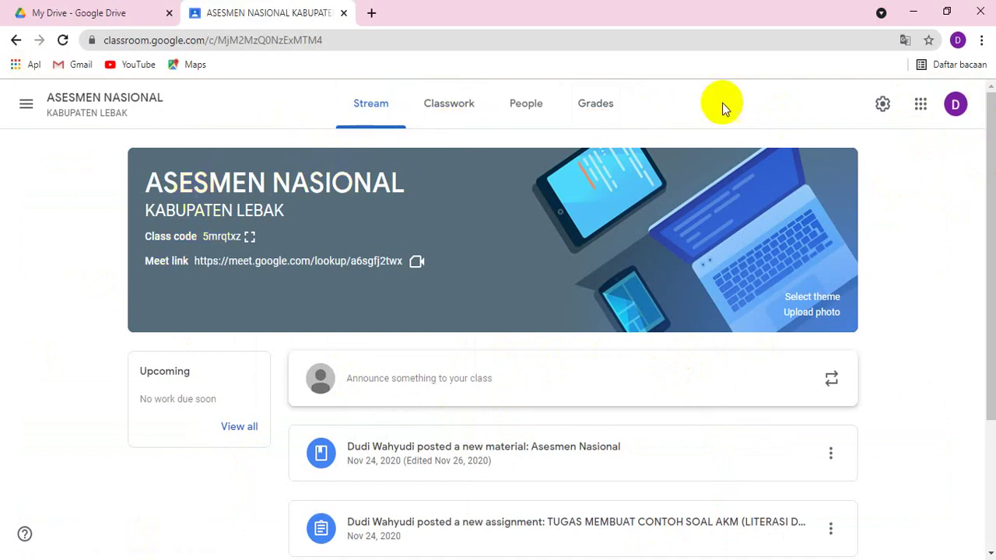
left_click(887, 103)
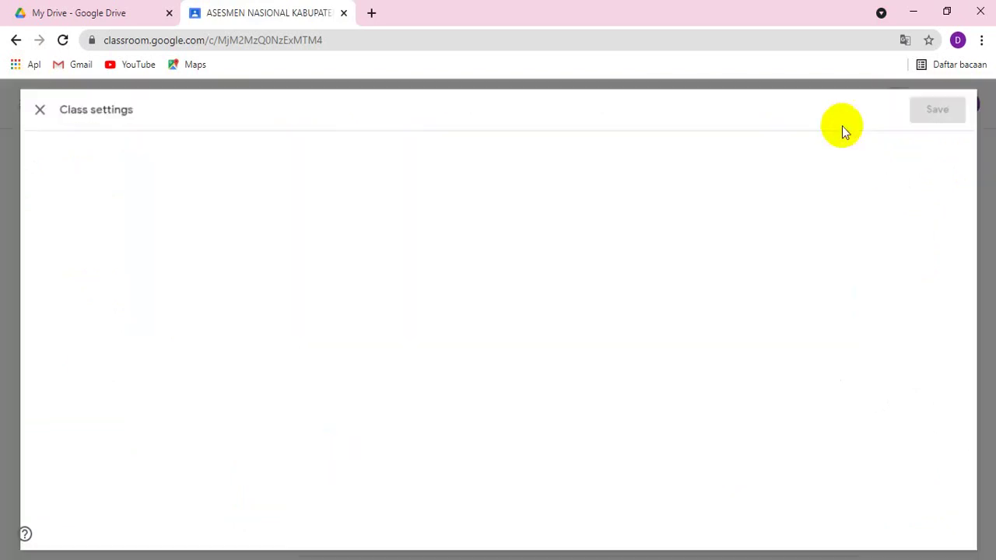
scroll(312, 397, "down", 5)
scroll(319, 381, "down", 1)
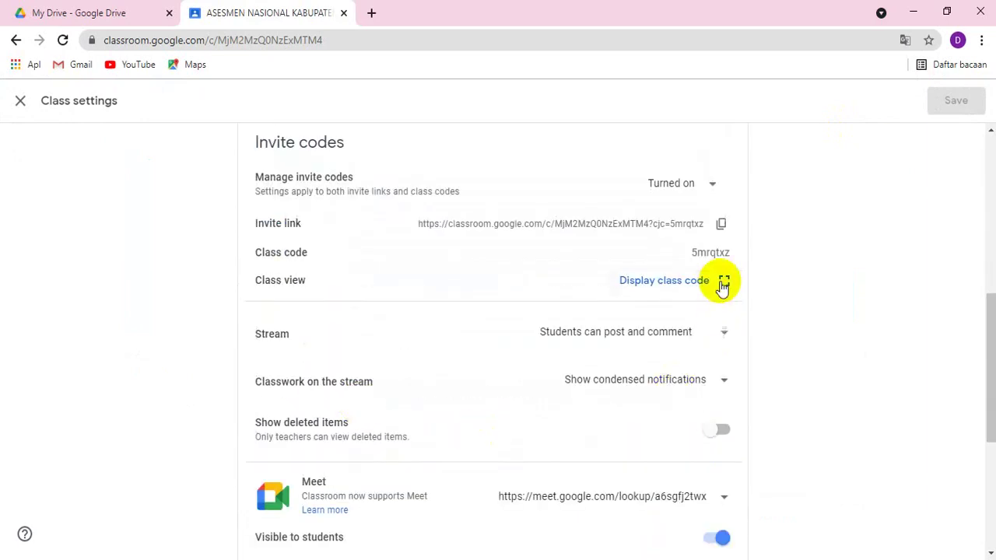
left_click_drag(691, 252, 735, 253)
key("ctrl+c")
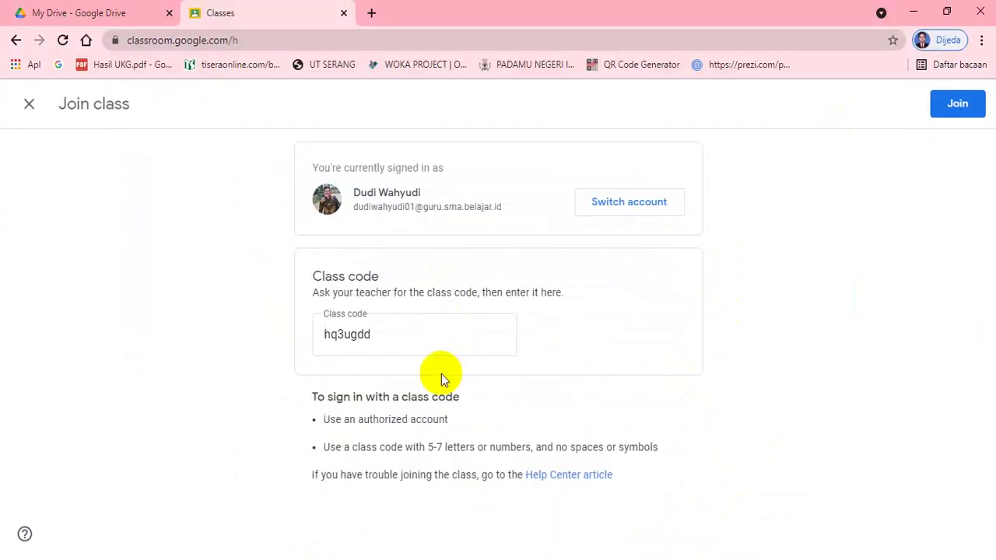
left_click_drag(402, 334, 301, 336)
key("ctrl+v")
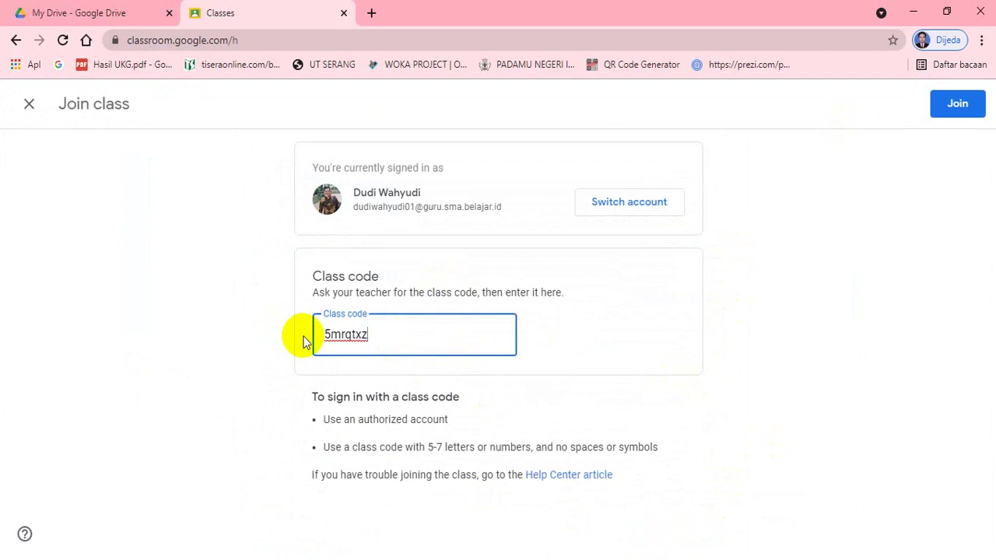
double_click(382, 336)
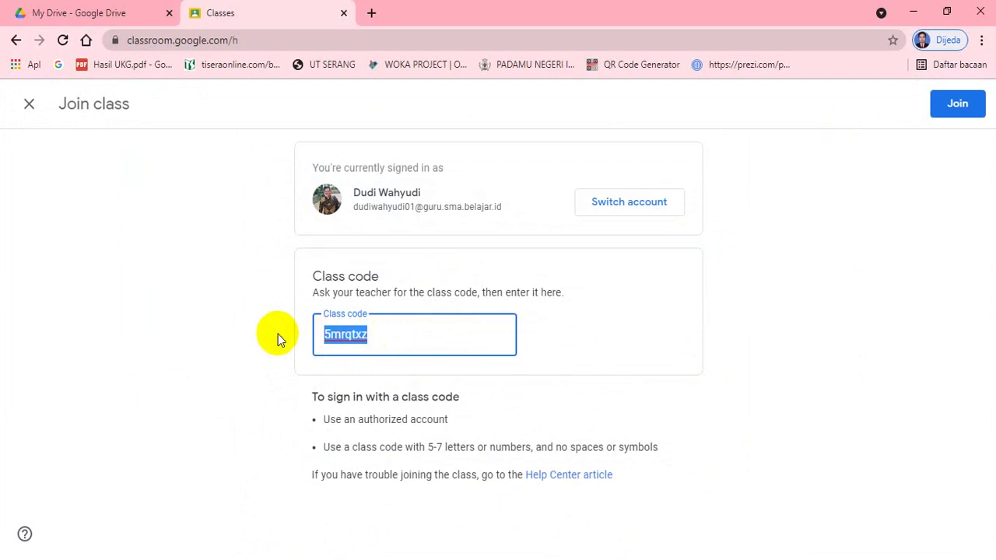
left_click(957, 104)
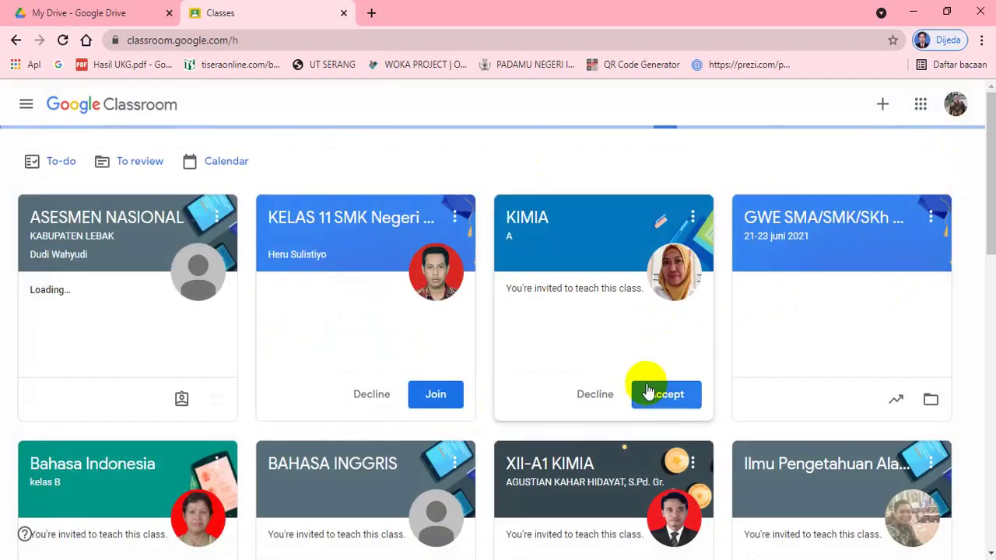
left_click(645, 395)
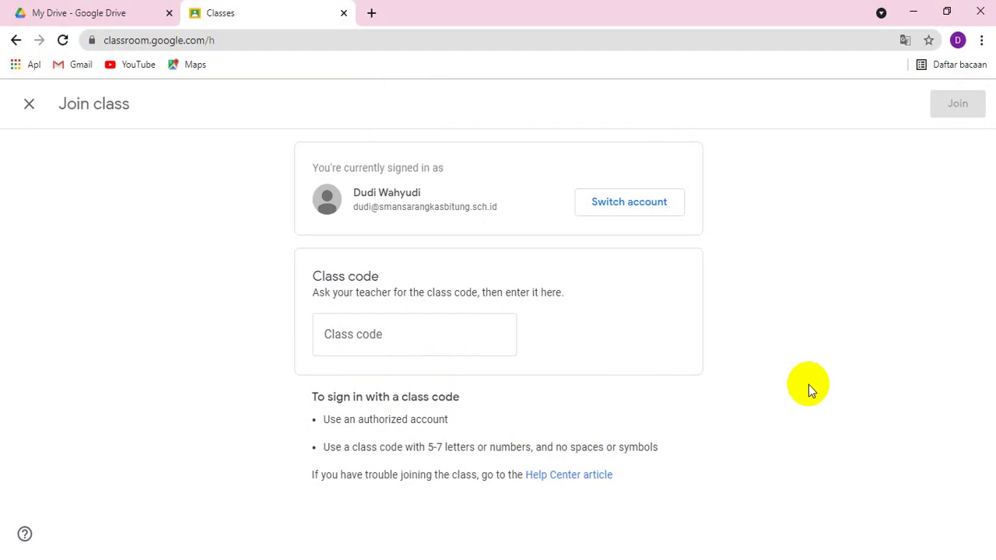
left_click(405, 338)
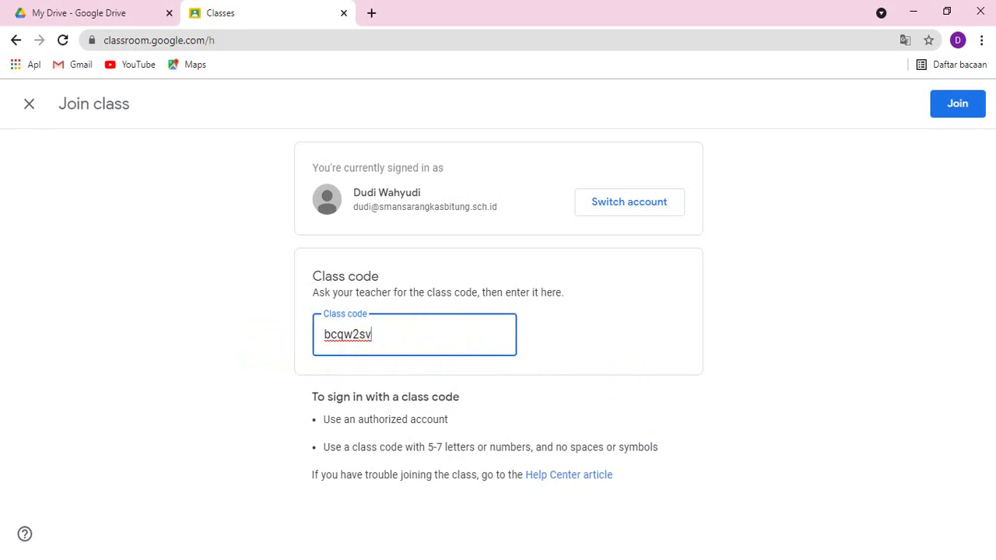
left_click(956, 113)
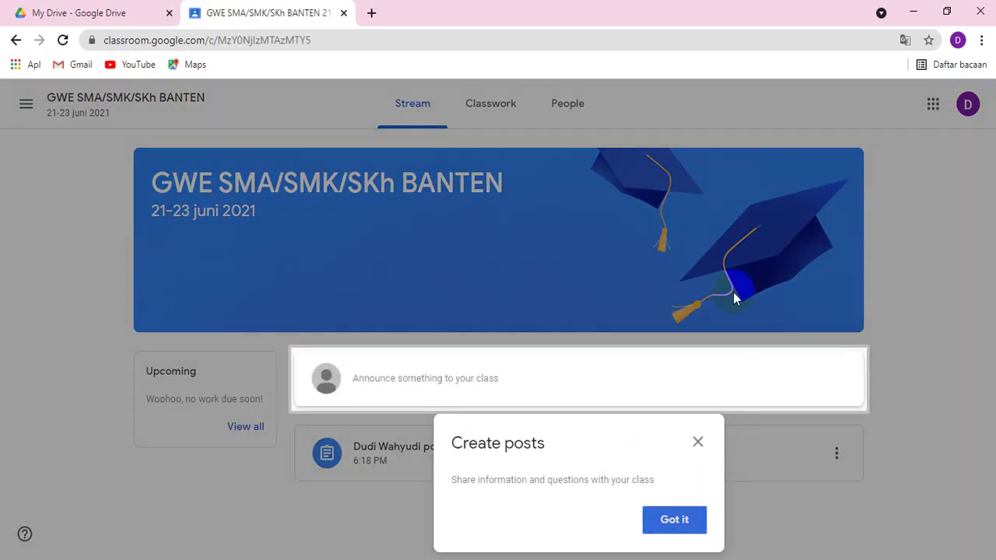
Dismiss the Create posts tip and show the class's People page with its three teachers.
left_click(684, 522)
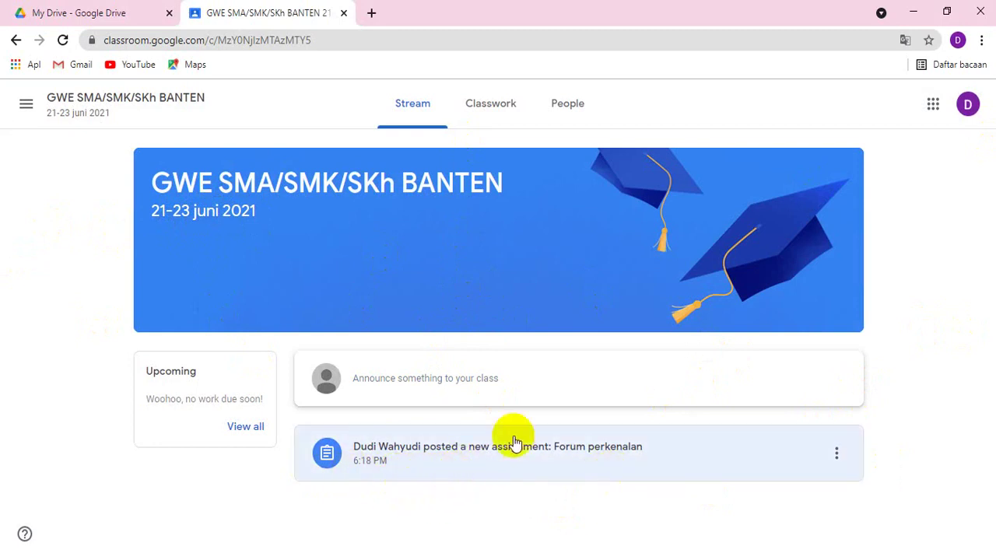
left_click(565, 104)
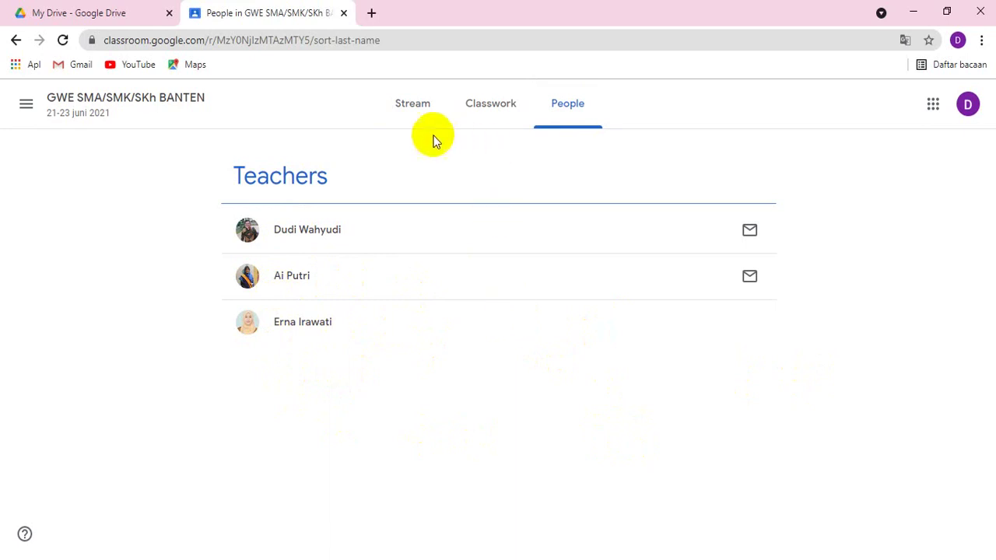
Open the 'Forum perkenalan' assignment post from the class Stream.
left_click(413, 113)
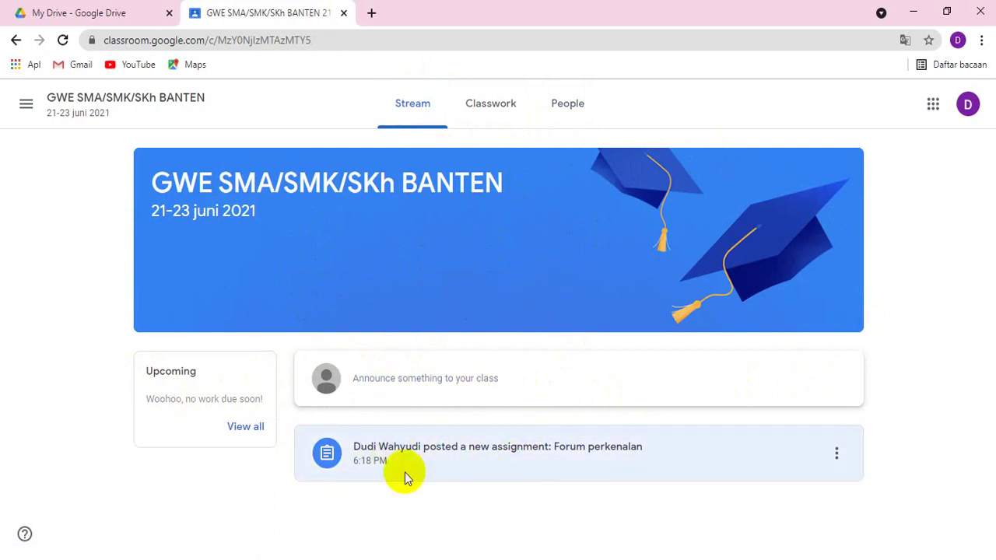
left_click(477, 113)
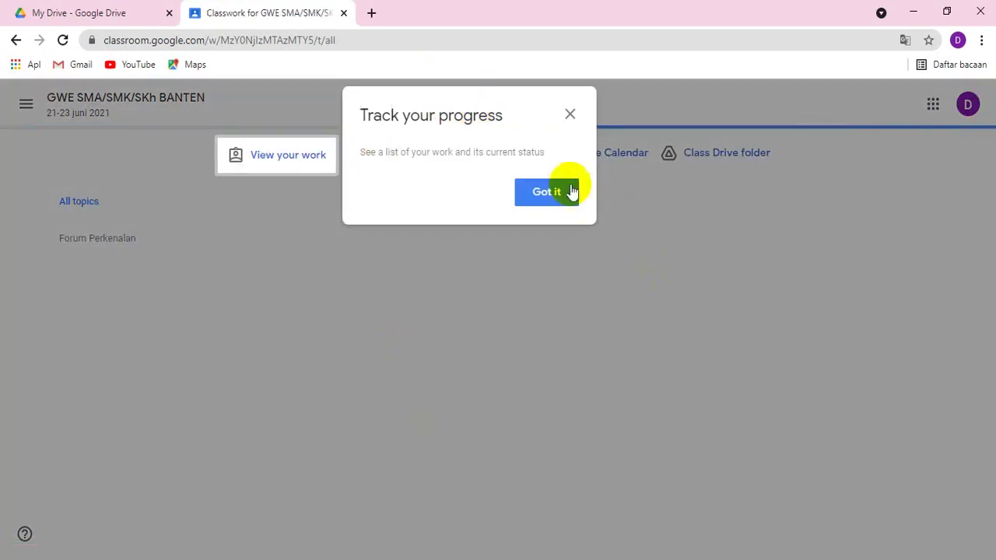
left_click(570, 115)
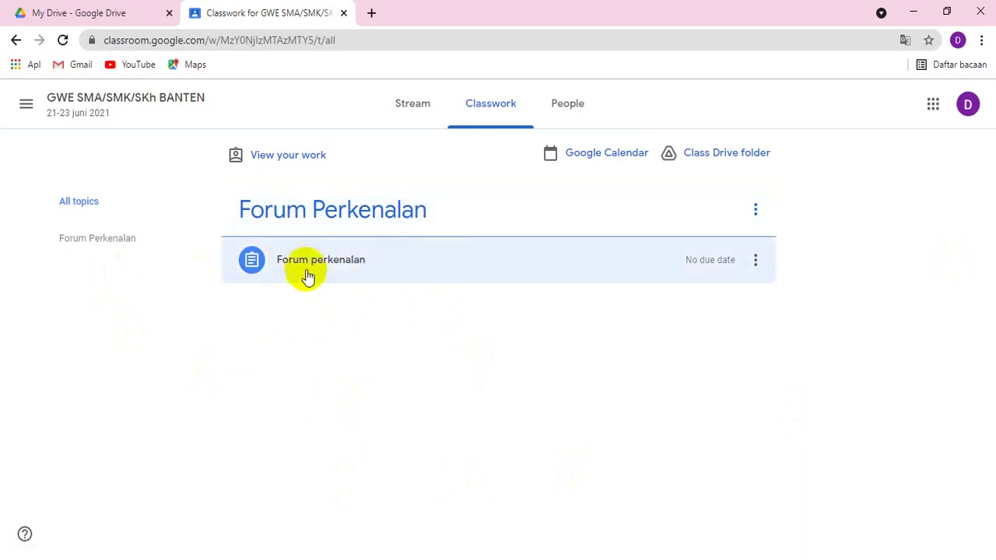
left_click(412, 107)
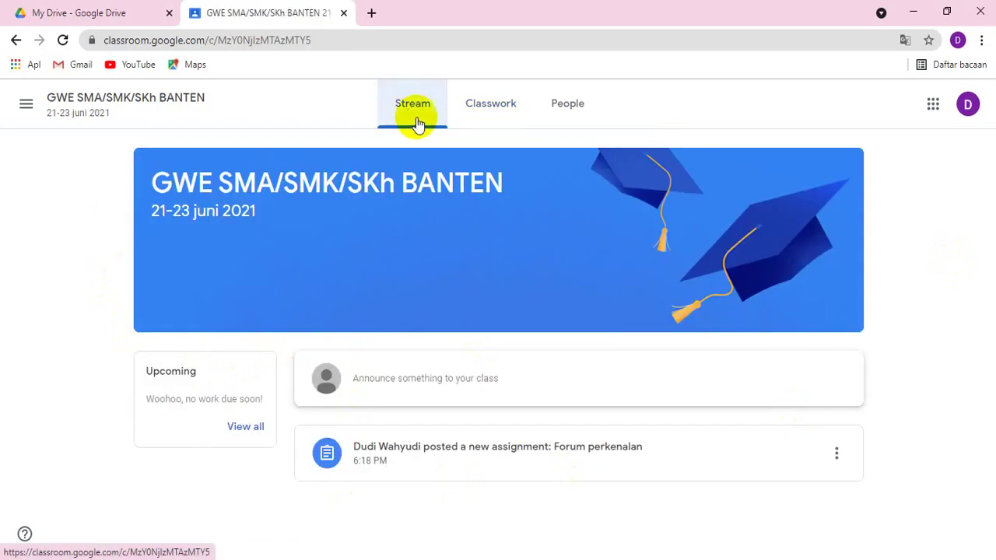
left_click(417, 452)
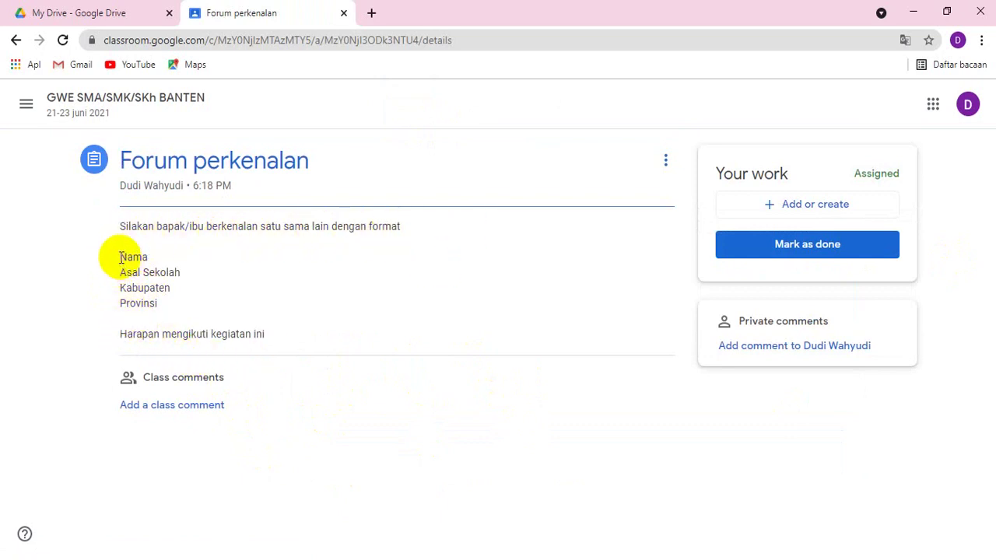
Paste the introduction format into a class comment and fill in name, SMAN 1 Cikulur, Lebak, Banten.
mouse_move(121, 257)
left_mouse_down()
mouse_move(185, 298)
mouse_move(295, 342)
left_mouse_up()
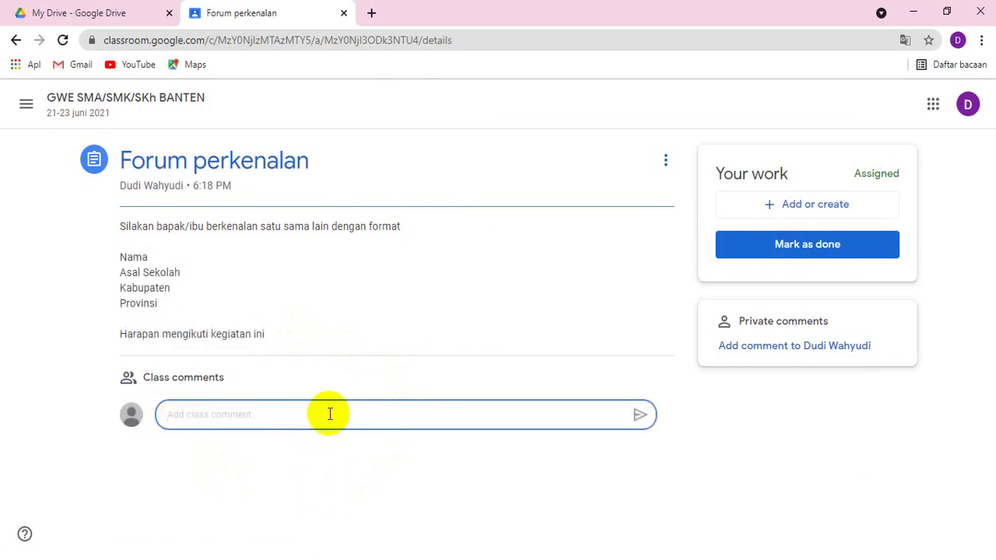
type("Nama Asal Sekolah Kabupaten Provinsi  Harapan mengikuti kegiatan ini")
left_click(256, 413)
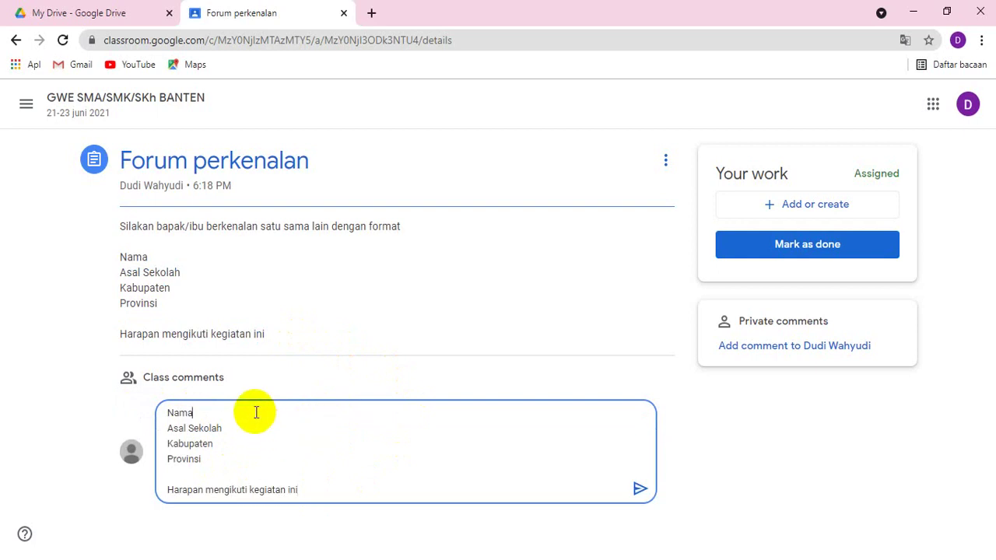
type(": Dudi")
type(" Wahyudi Asal")
type(" Sekolah : SMAN 1")
type(" Cikulur")
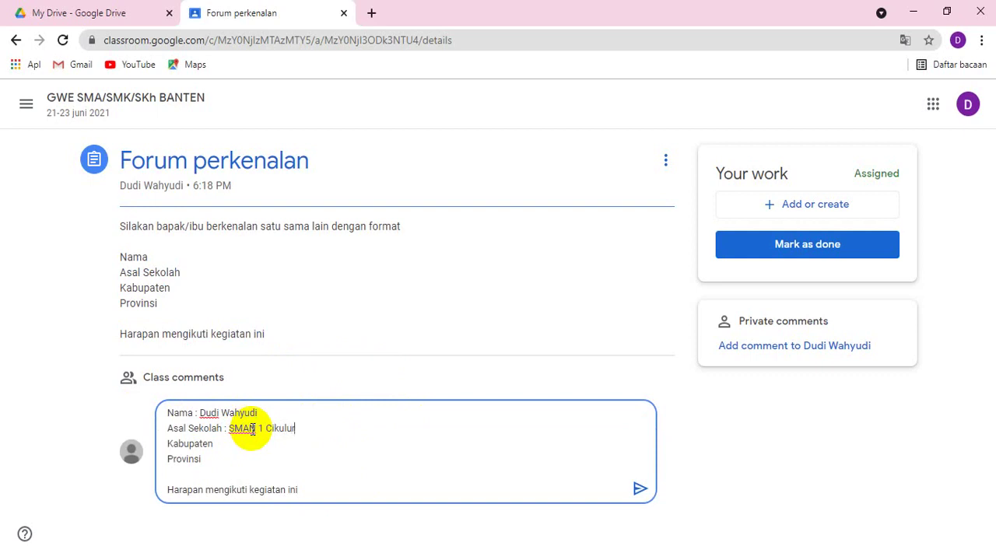
left_click(258, 449)
type(": Lebak Provinsi")
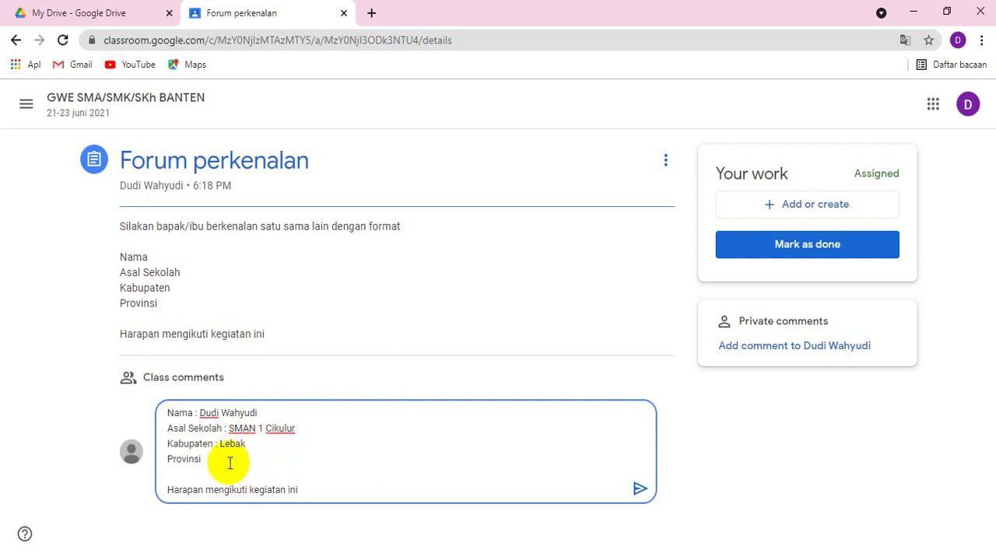
type(" : Banten")
Add the hope 'Belajar dan terus belajar untuk kemajuan peserta didik' and post the comment.
left_click(316, 486)
type(":")
key("Return")
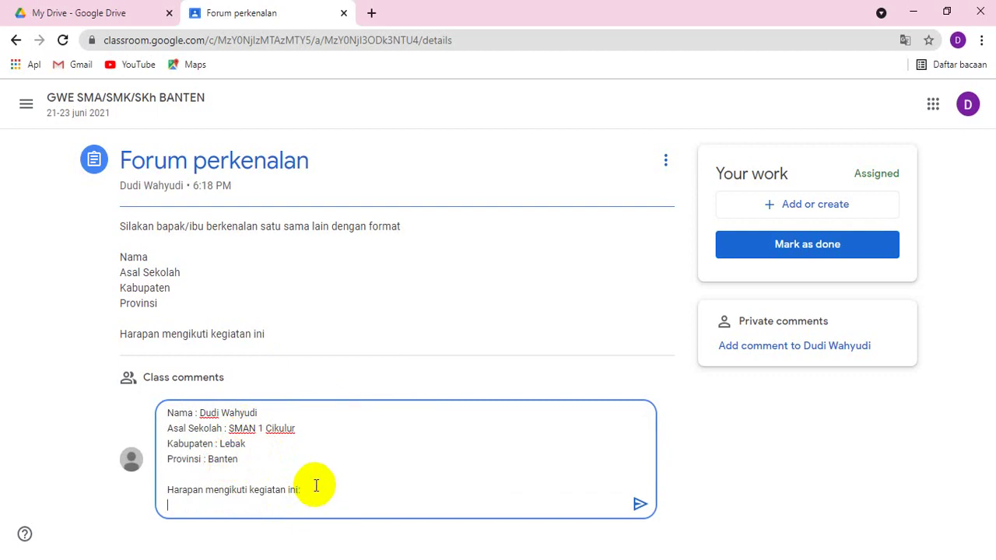
key("Return")
type("B")
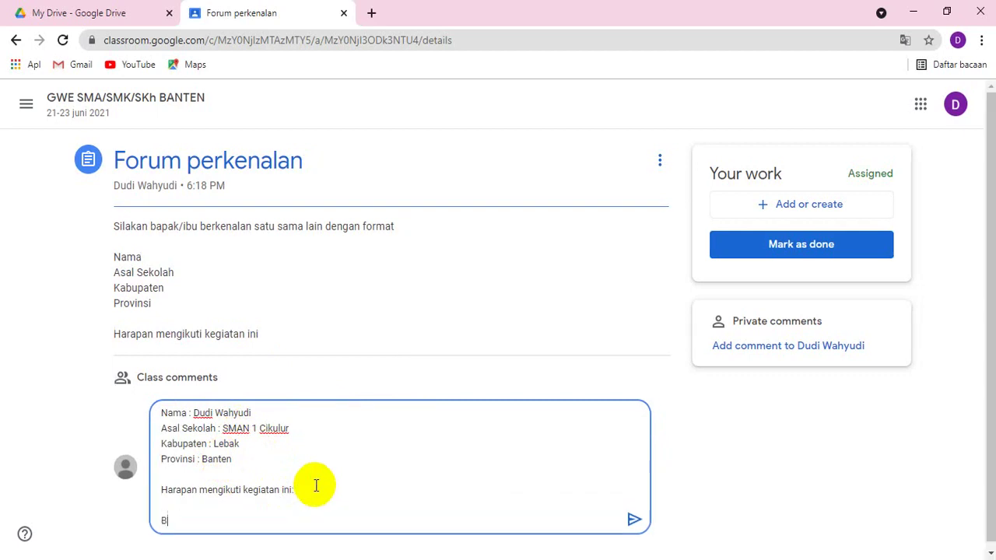
type("elajar dan terus bela")
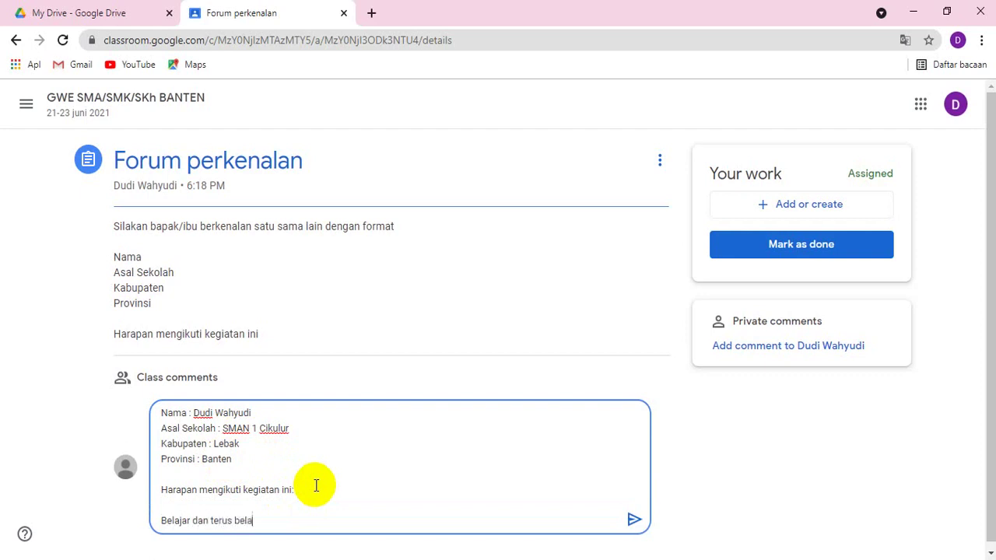
type("jar untuk kemajuan peserta didik")
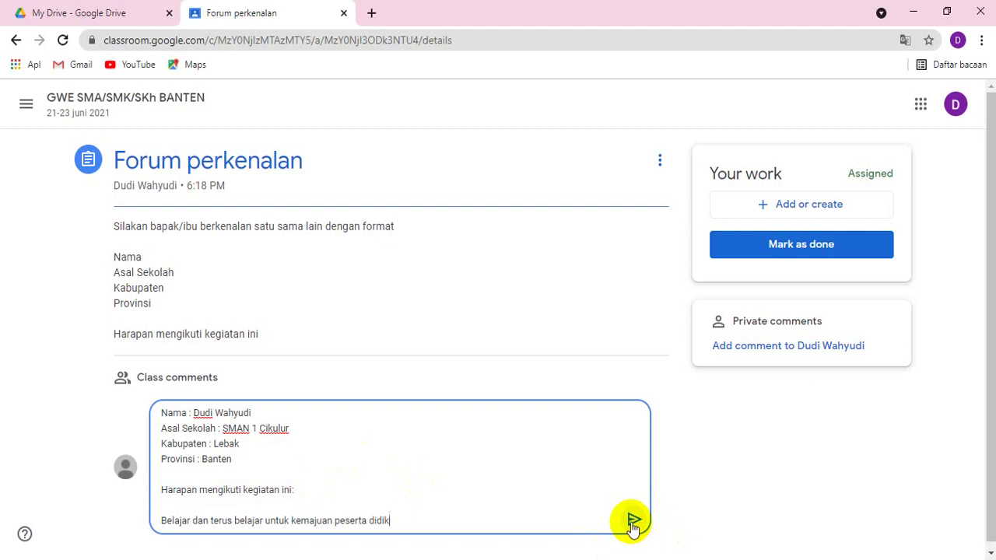
left_click(632, 523)
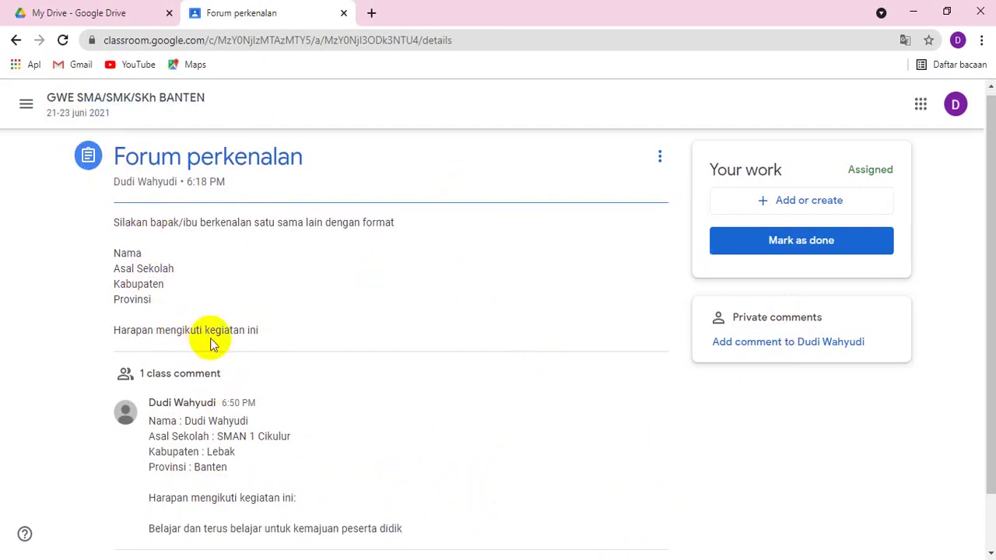
Turn in the Forum perkenalan assignment with no attached work using Mark as done.
scroll(211, 340, "down", 2)
scroll(234, 407, "up", 2)
scroll(233, 374, "up", 1)
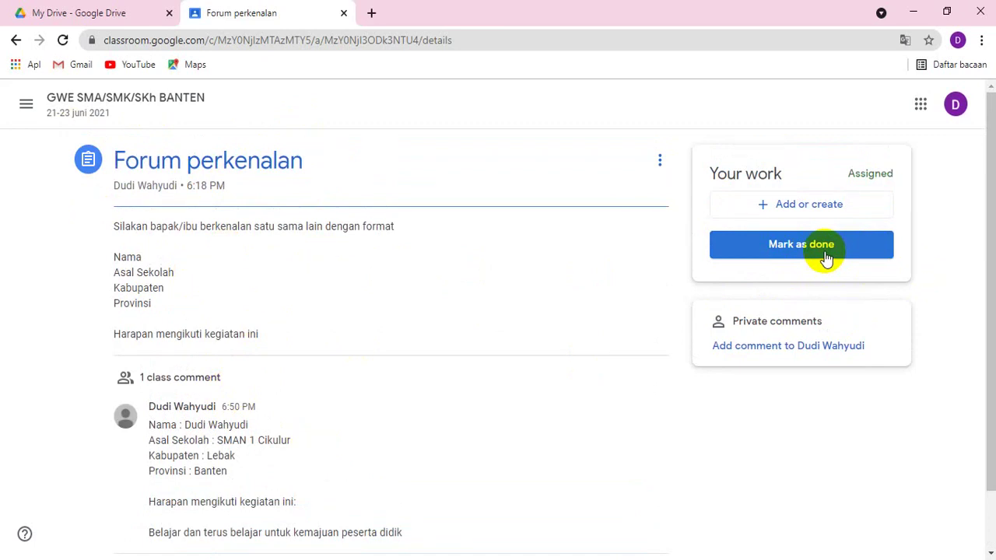
left_click(825, 253)
left_click(571, 372)
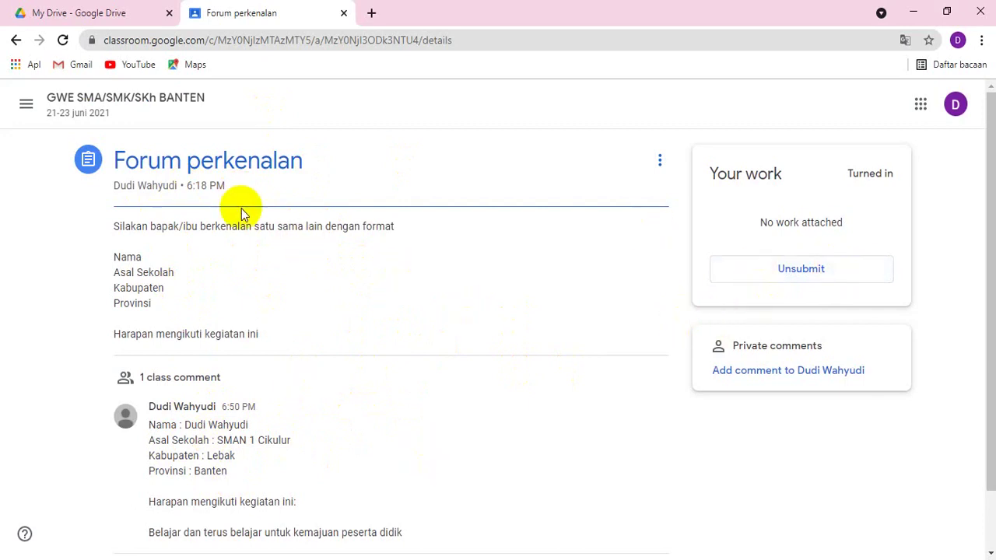
Go back to the GWE SMA/SMK/SKh BANTEN stream and check the post's 1 class comment.
left_click(64, 104)
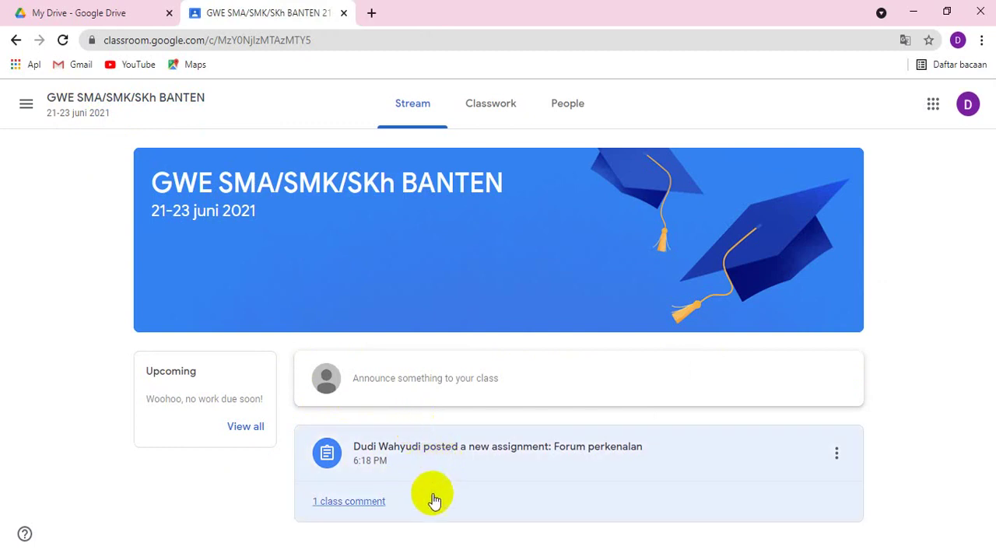
left_click(353, 502)
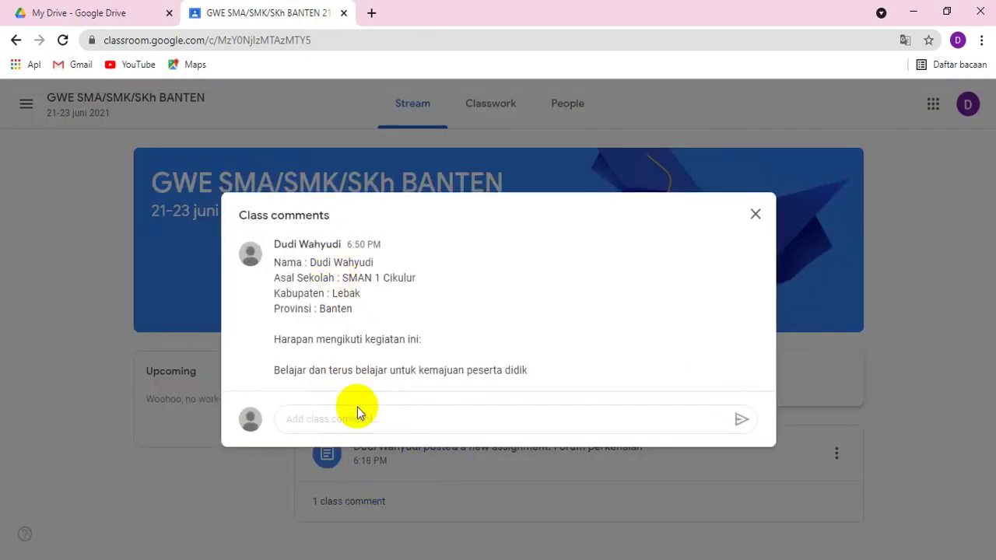
left_click(756, 214)
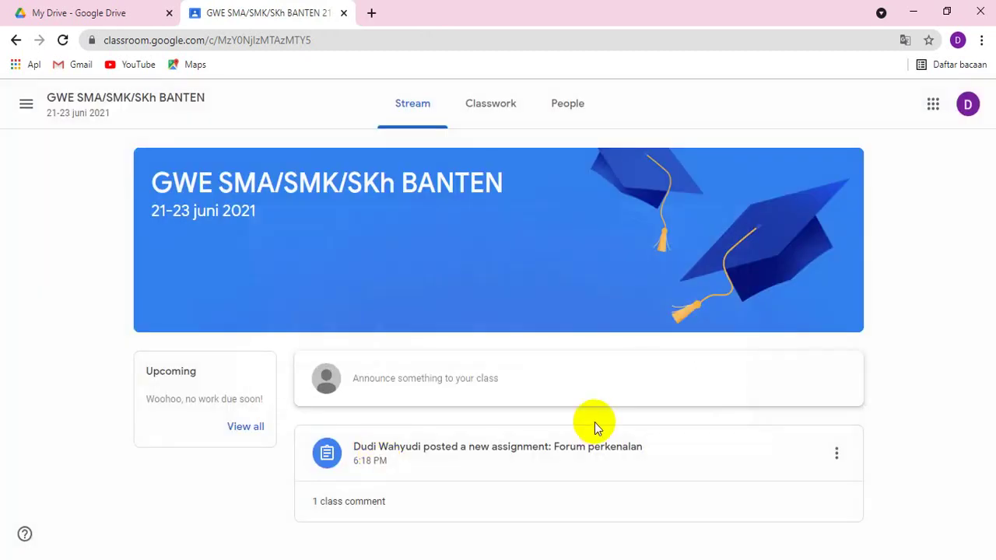